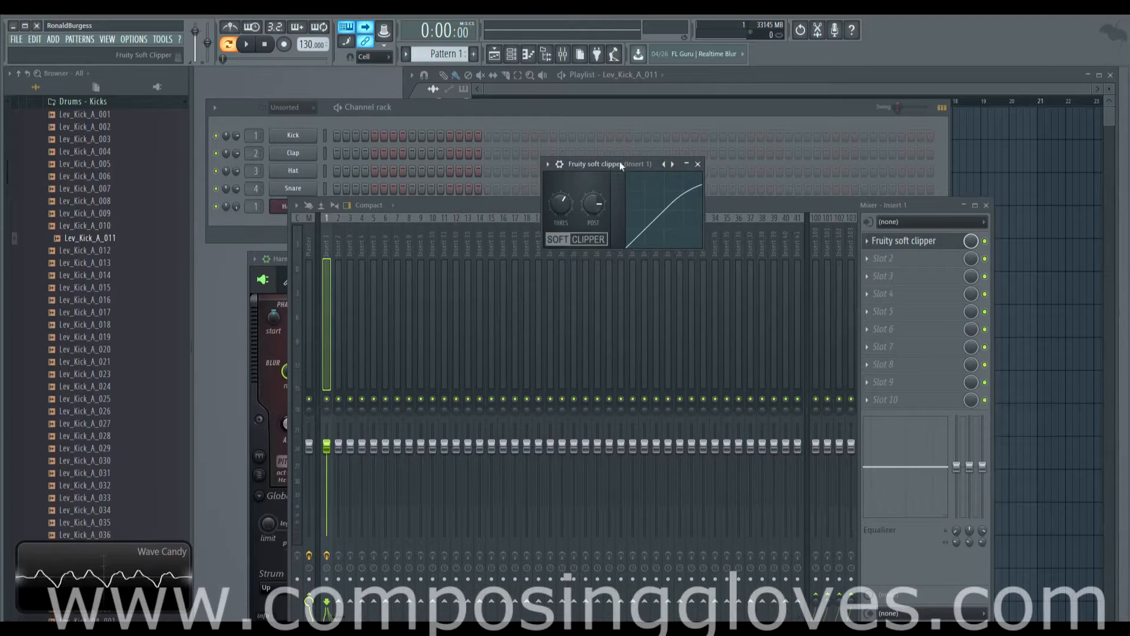
Step: Move the soft clipper window aside and bring the mixer to the front
mouse_move(529, 187)
mouse_down()
mouse_move(654, 153)
mouse_move(632, 150)
mouse_up()
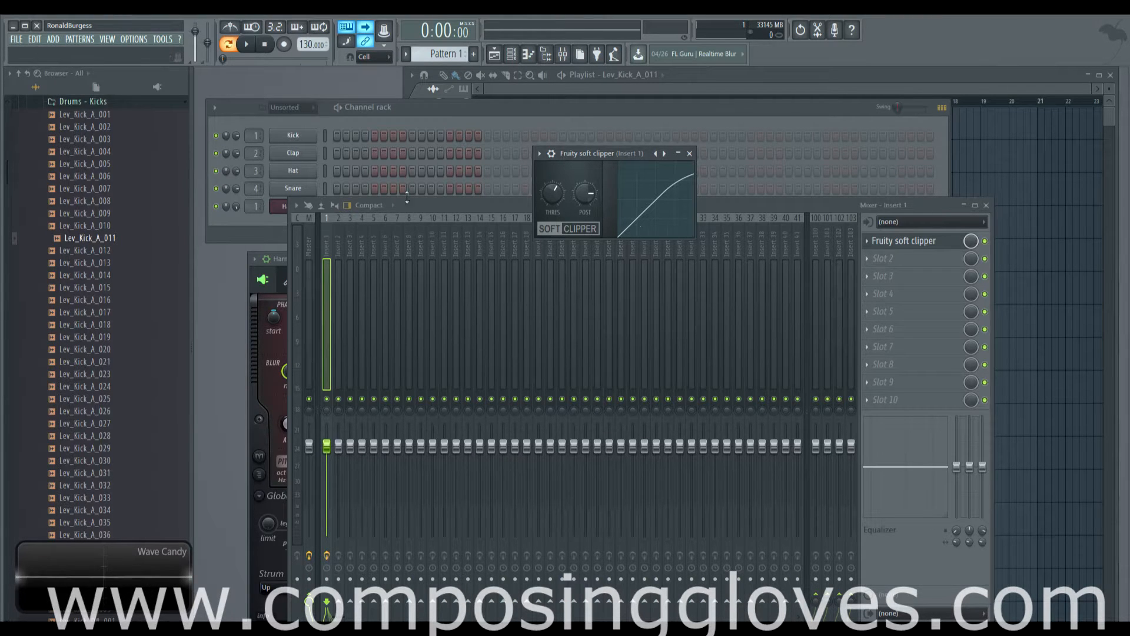
click(483, 205)
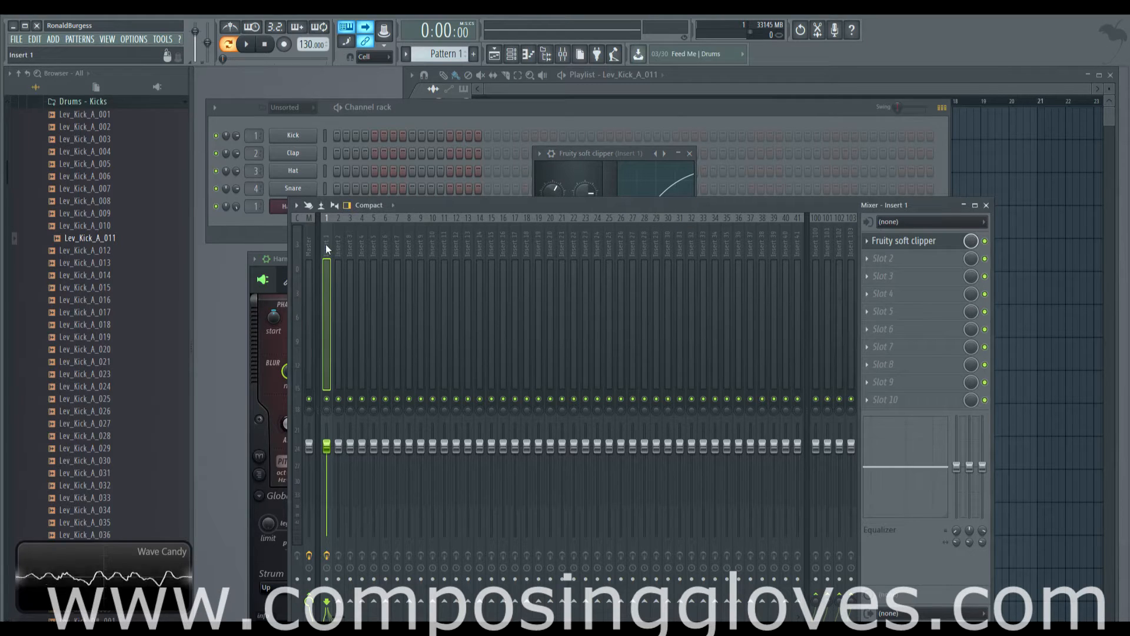
Step: On the Master track, bring up Fruity Limiter and turn its gain up
click(309, 244)
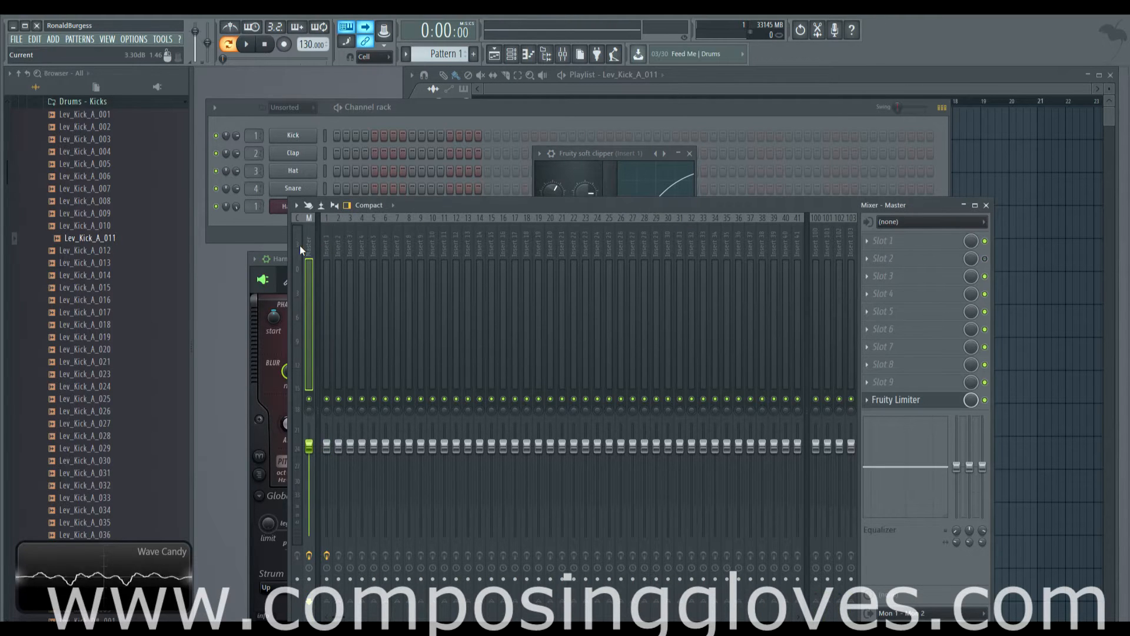
click(923, 404)
drag(712, 390, 743, 237)
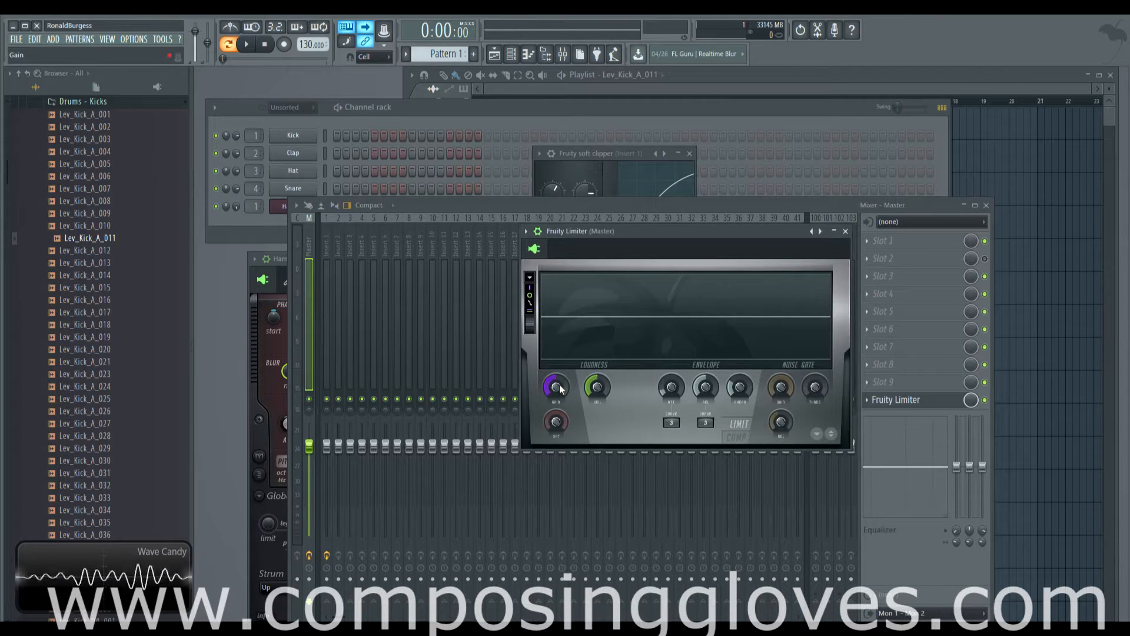
drag(560, 385, 552, 392)
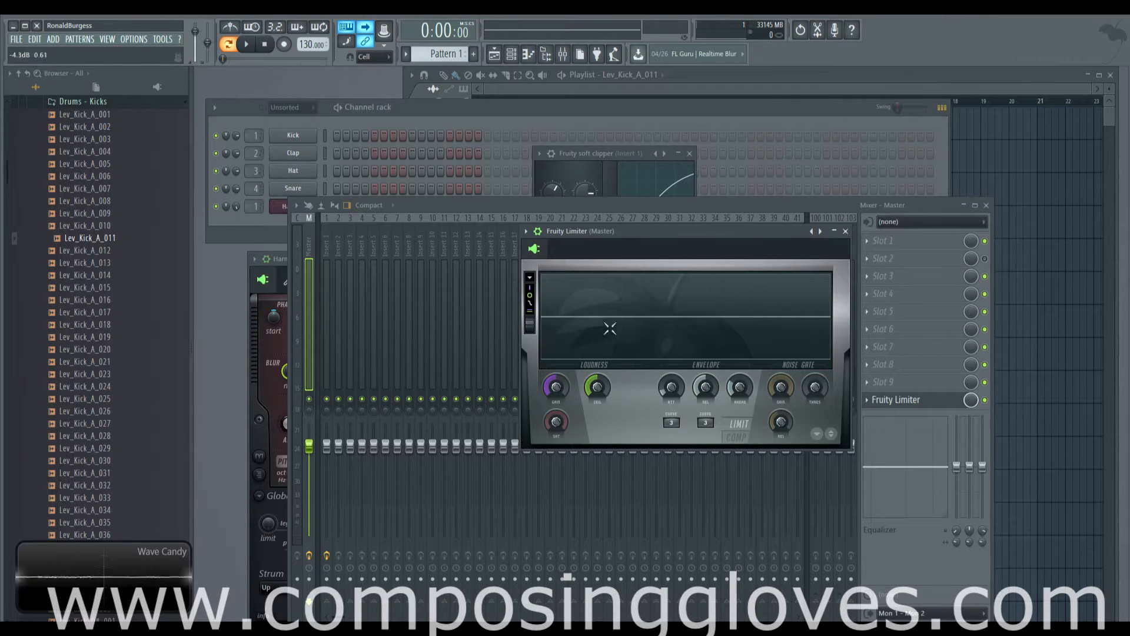
Step: Close the limiter and soft clipper windows, leaving the mixer on the Master track
click(845, 230)
click(620, 151)
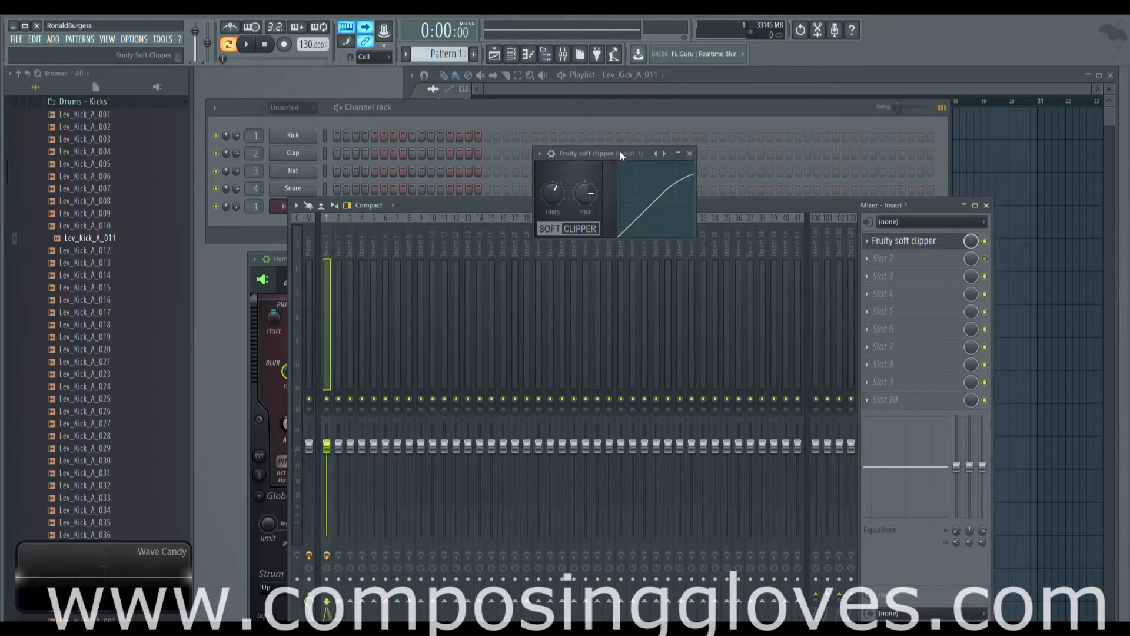
drag(617, 151, 687, 202)
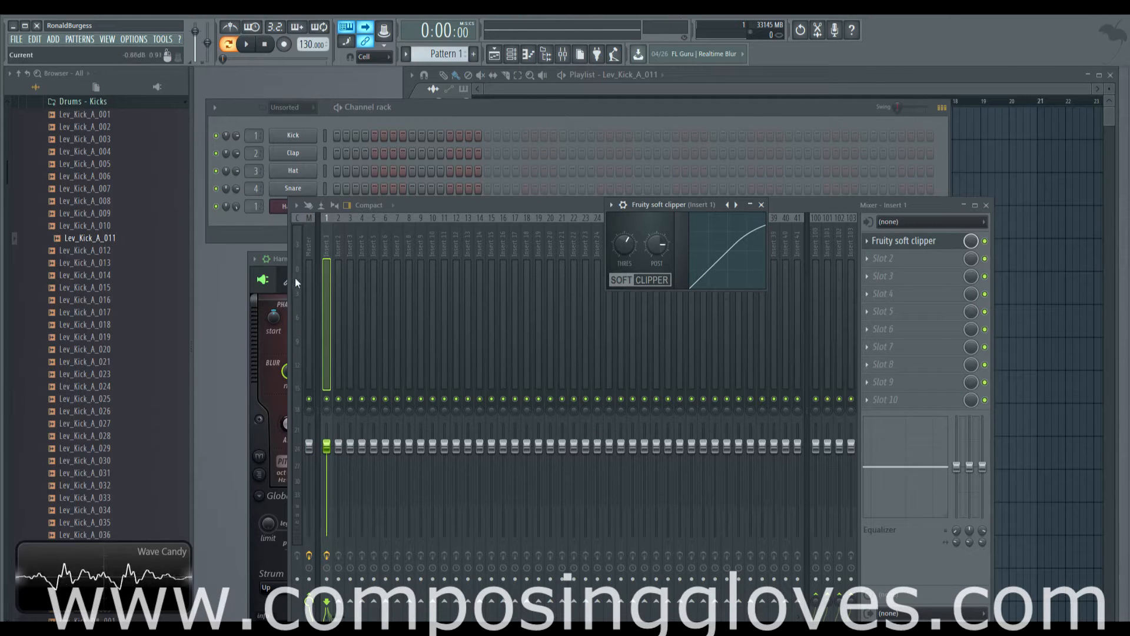
click(309, 251)
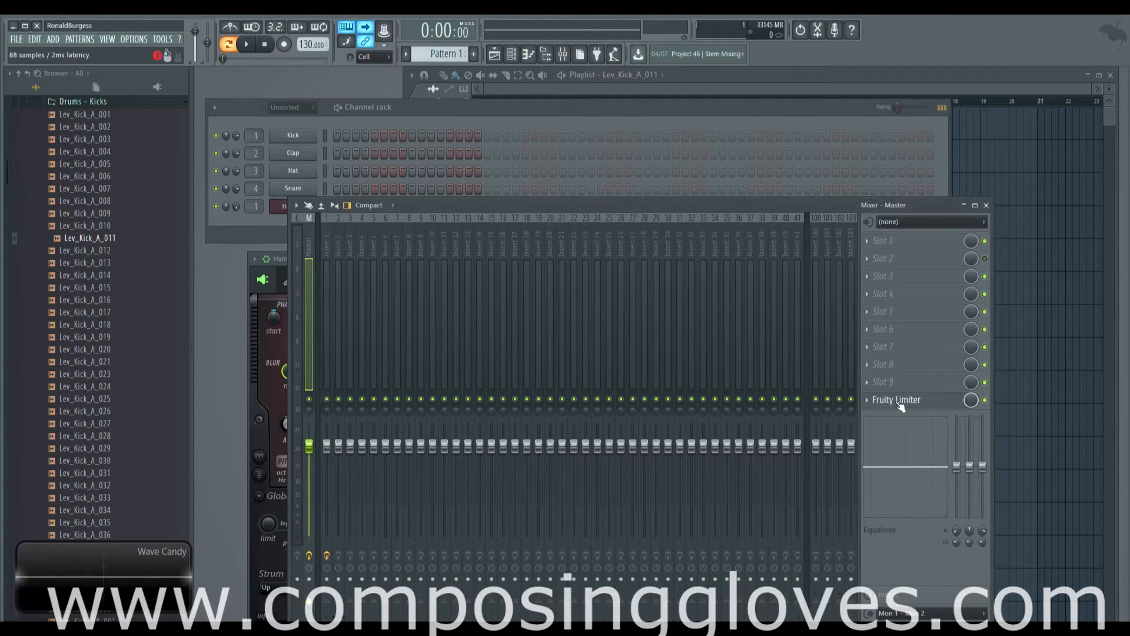
Step: Pull the master Fruity Limiter's ceiling far down to show hard limiting
click(901, 399)
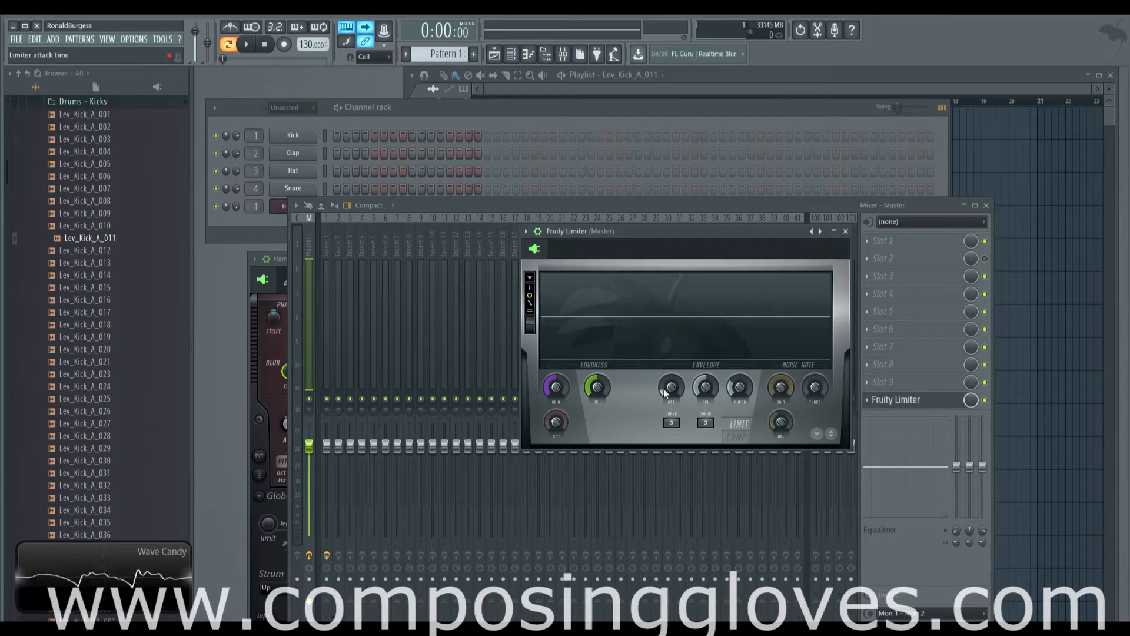
drag(556, 387, 555, 381)
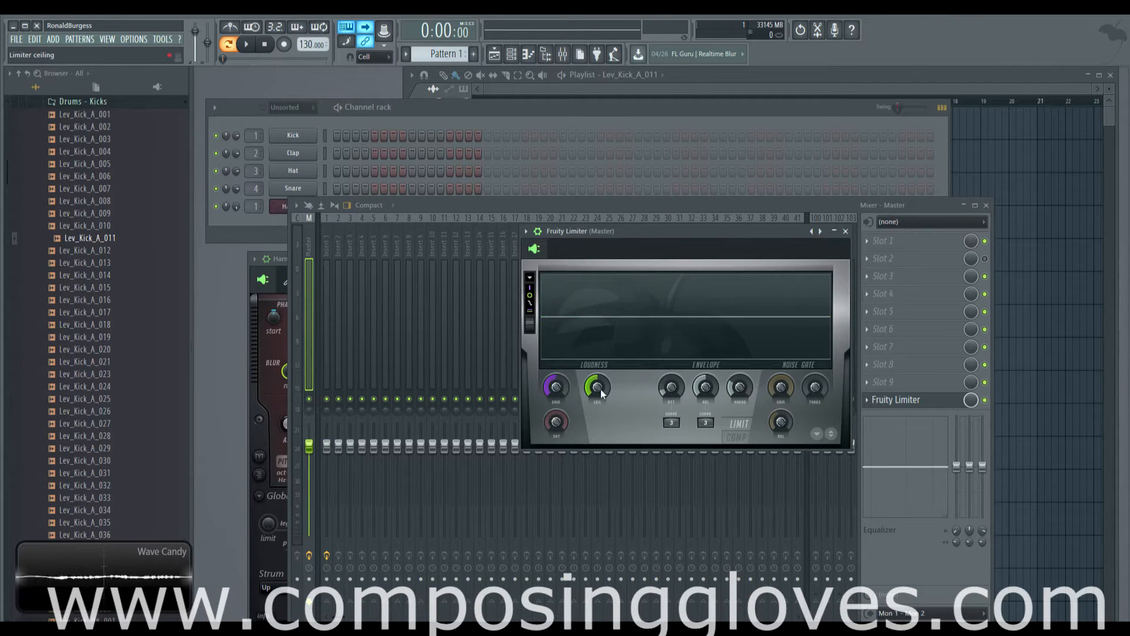
mouse_move(597, 387)
mouse_down()
mouse_move(597, 424)
mouse_move(590, 354)
mouse_up()
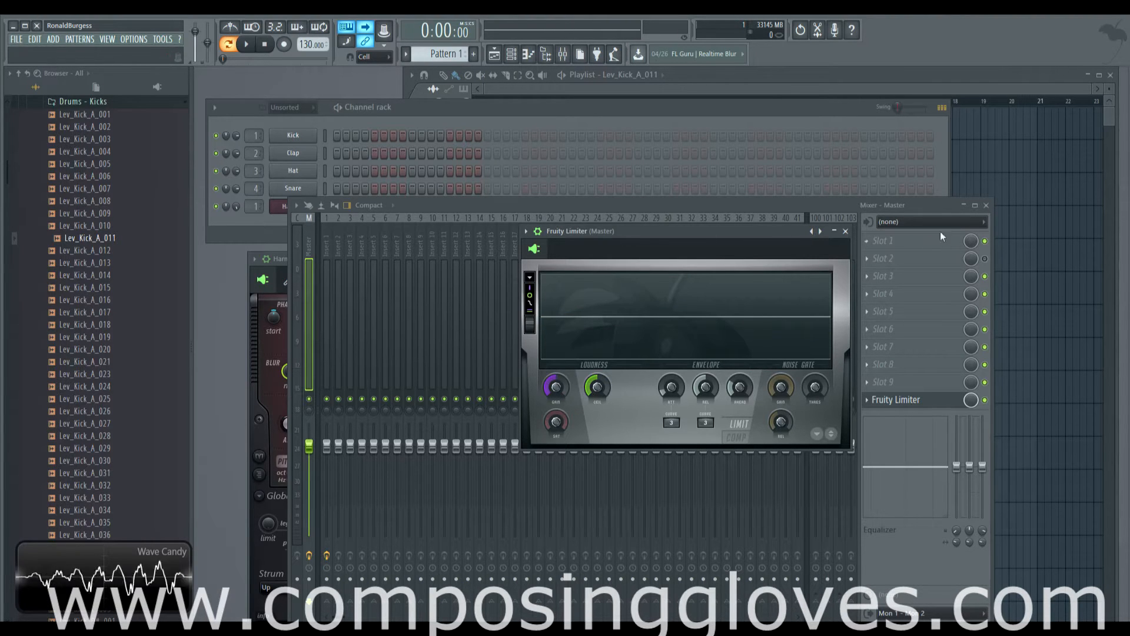
click(843, 231)
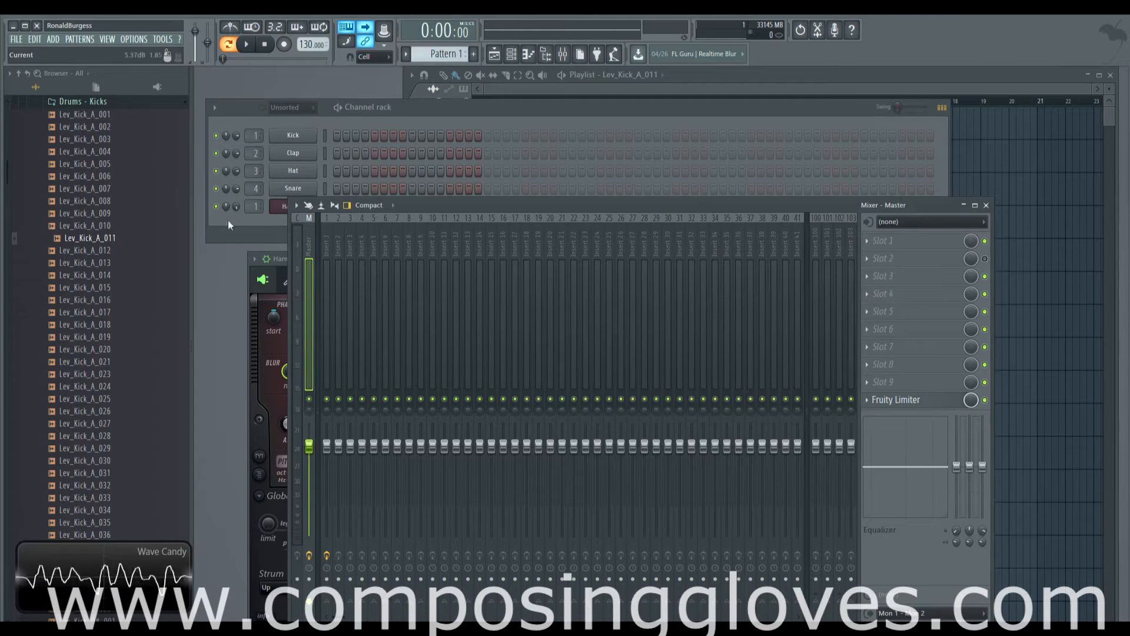
Step: Reopen the master Fruity Limiter and raise its gain to about 7 dB
click(916, 408)
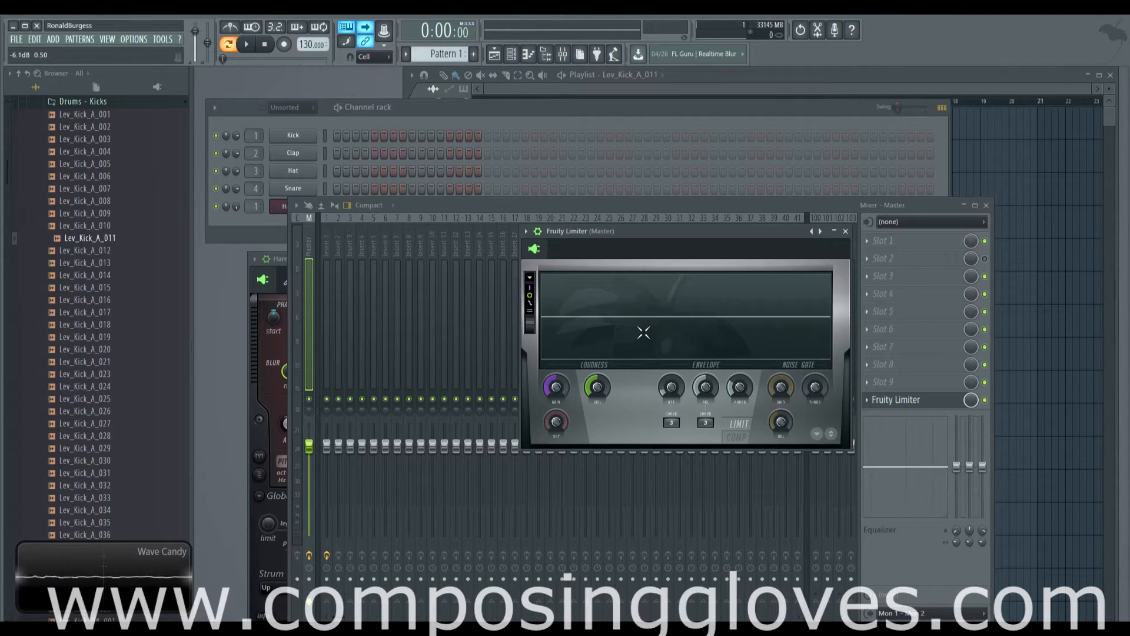
drag(555, 386, 556, 353)
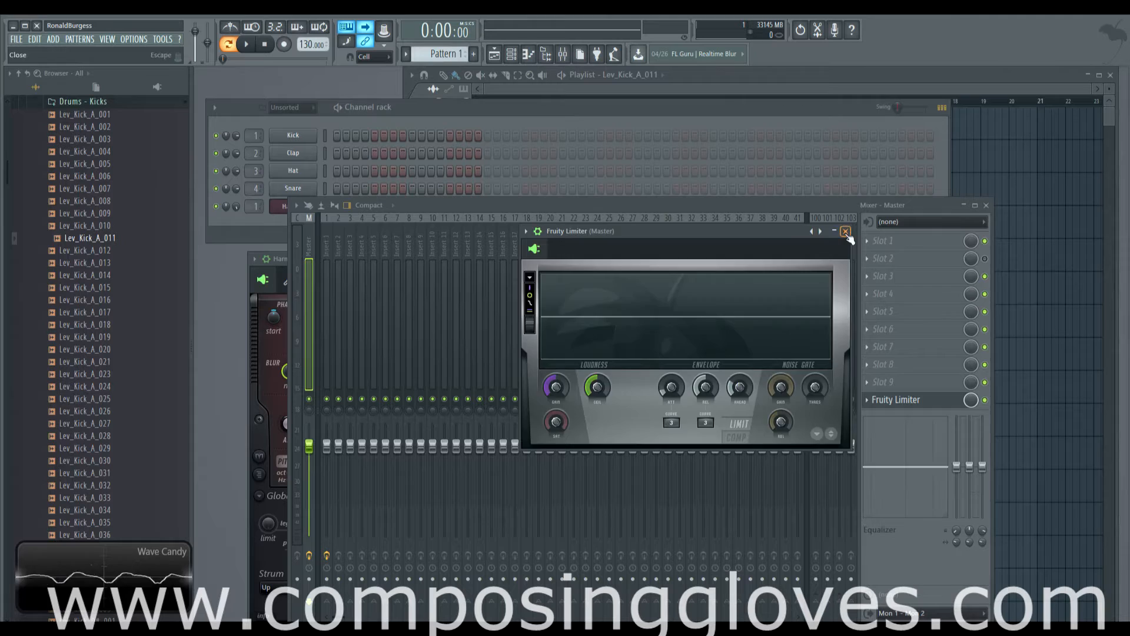
Step: Switch the mixer to Insert 1 and bring up its Fruity soft clipper with the threshold nudged
click(845, 231)
click(331, 244)
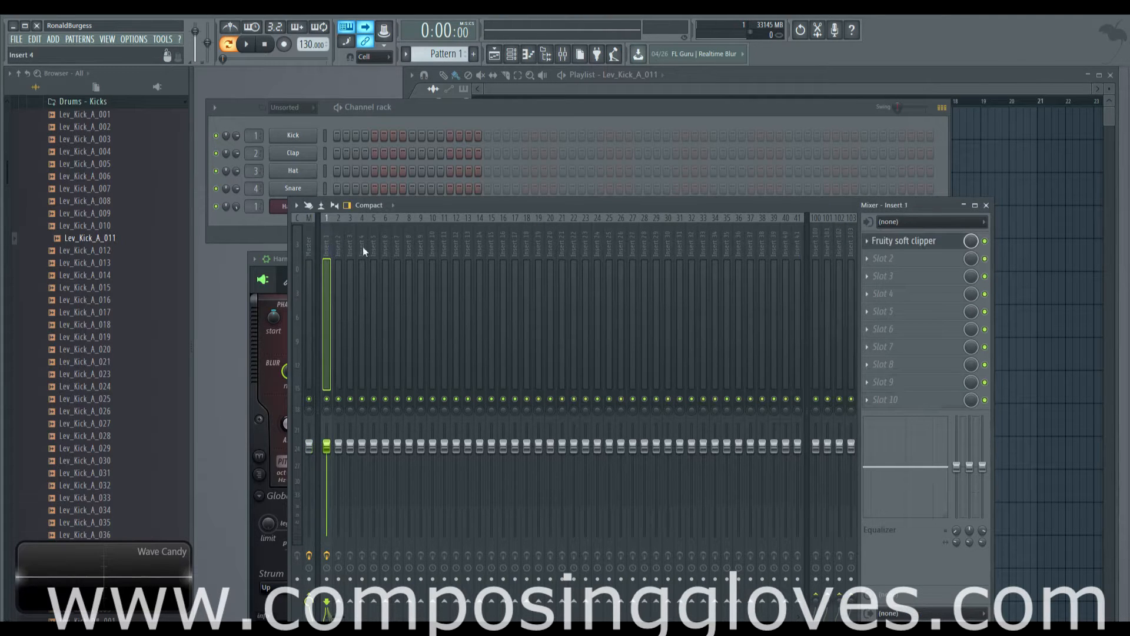
click(894, 246)
drag(687, 207, 683, 191)
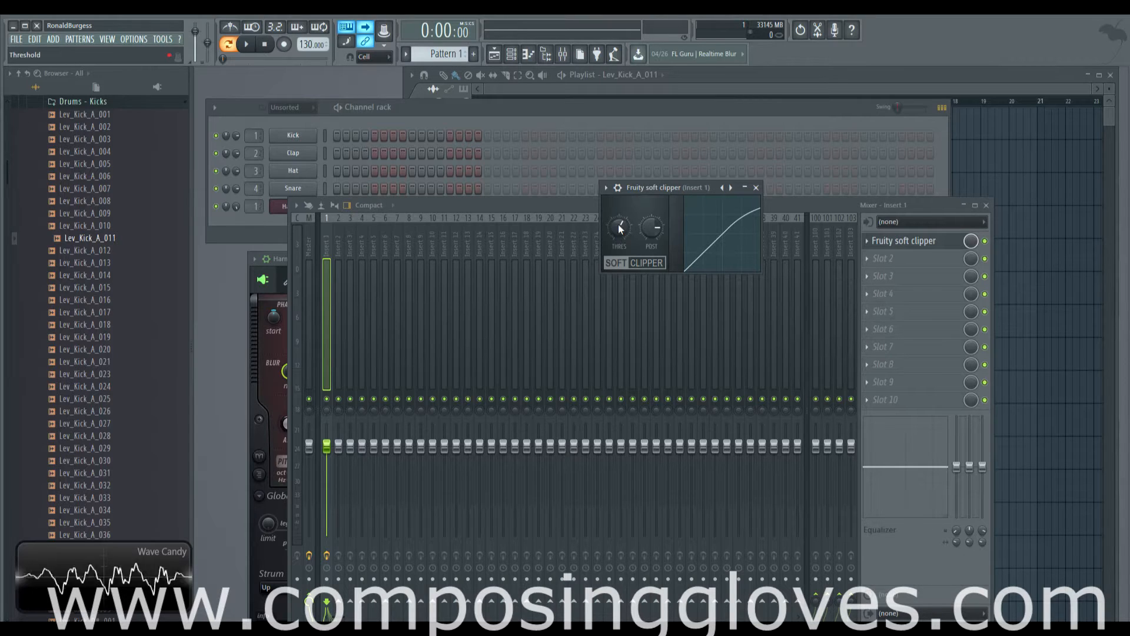
drag(618, 224, 618, 228)
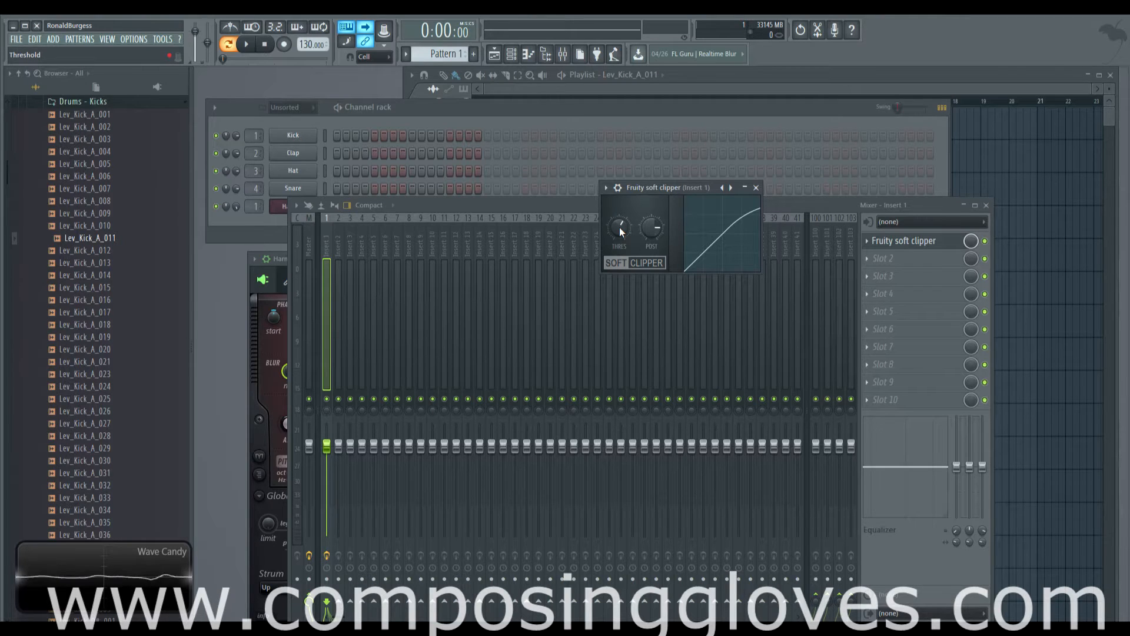
Step: Raise the threshold until the curve straightens, then lower it so the curve bends softly
drag(657, 188, 659, 221)
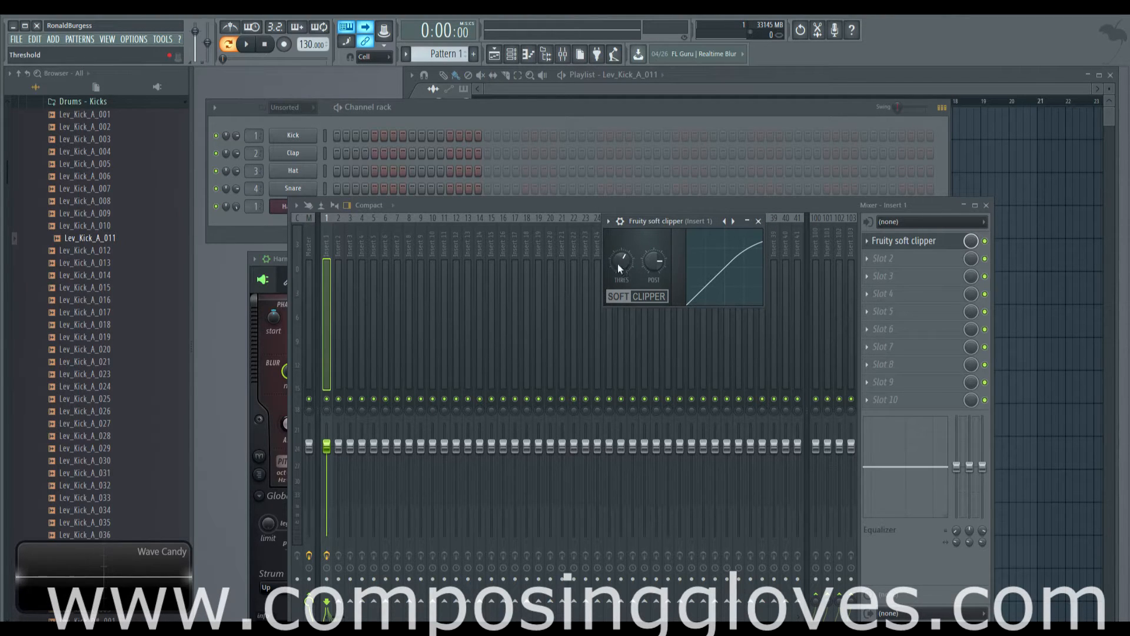
mouse_move(624, 256)
mouse_down()
mouse_move(624, 229)
mouse_move(621, 247)
mouse_up()
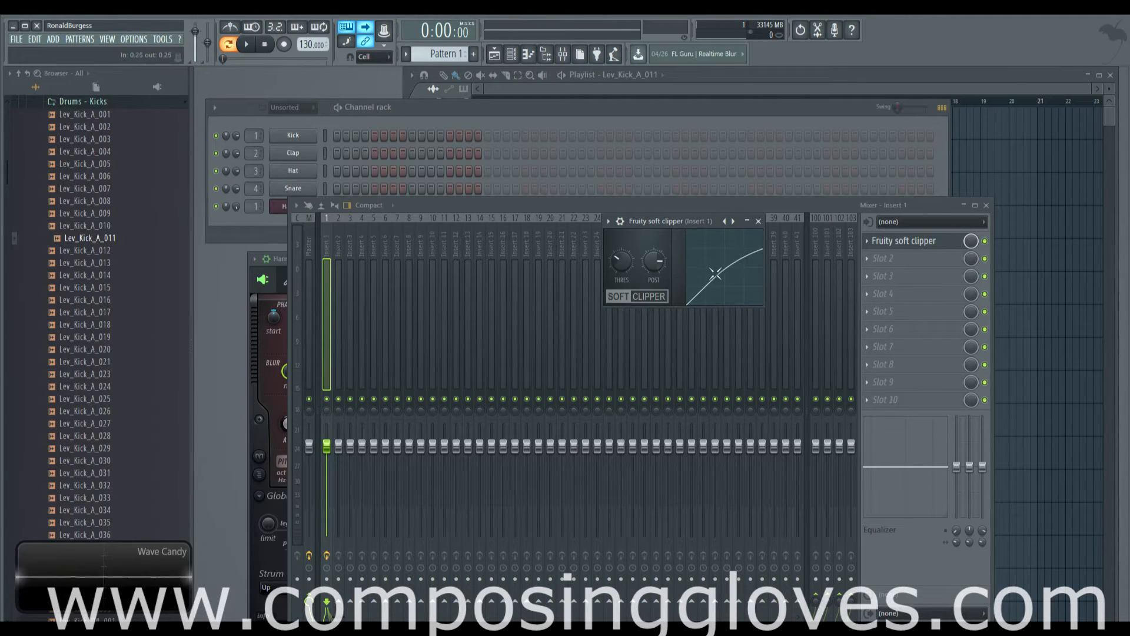
drag(655, 267, 758, 245)
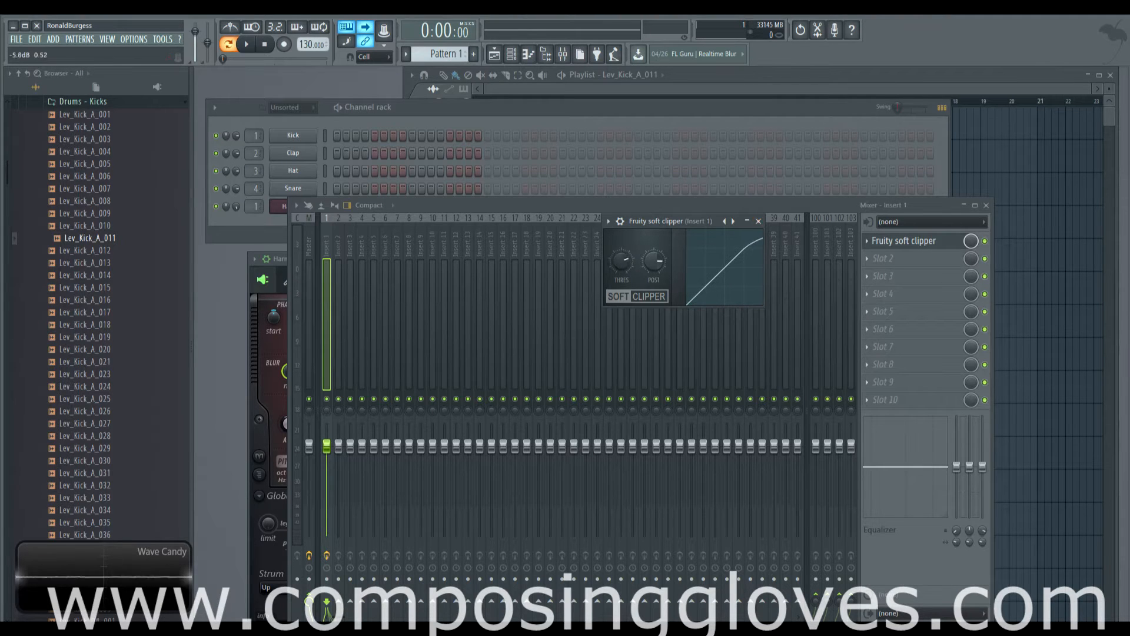
drag(622, 260, 622, 300)
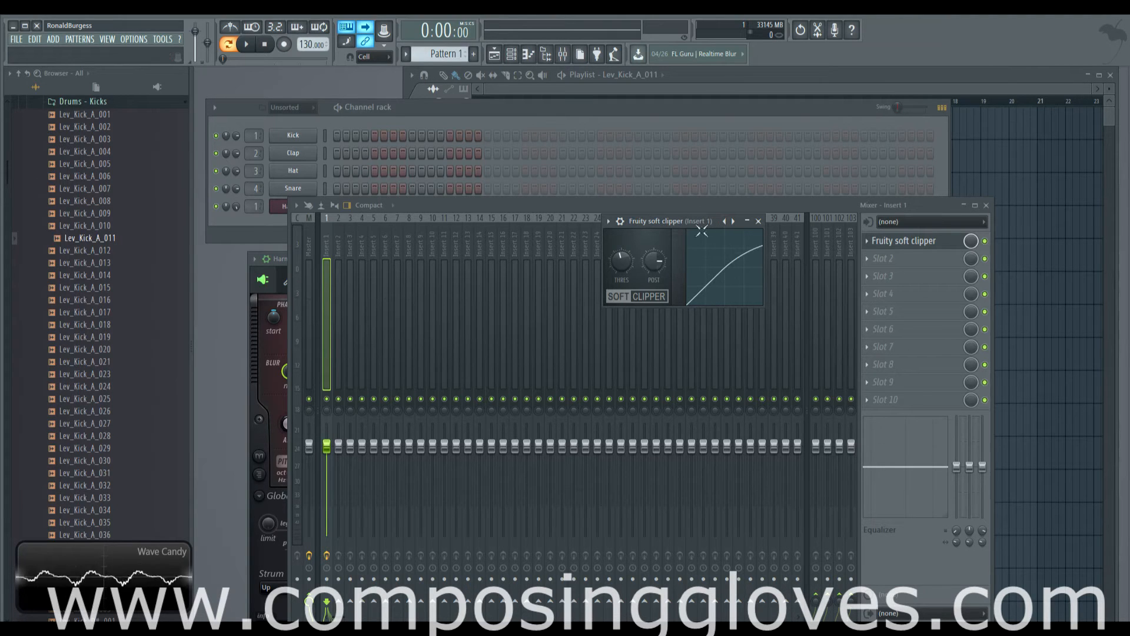
drag(660, 224, 661, 209)
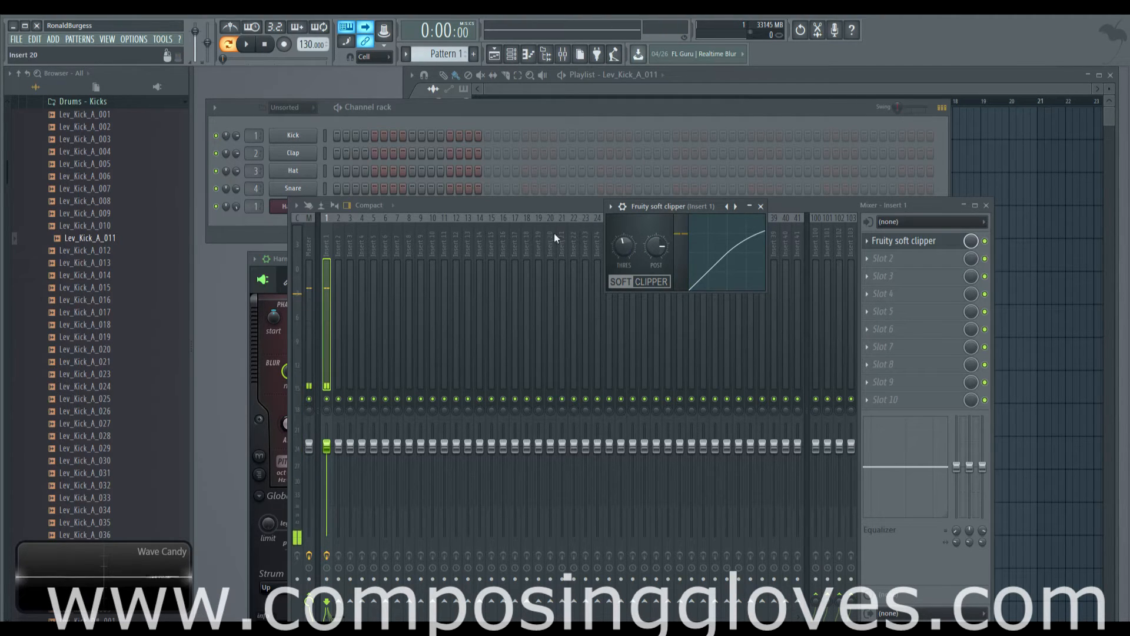
Step: Sweep the soft clipper threshold between full and very low to compare clipped and clean sound
mouse_move(655, 251)
mouse_down()
mouse_move(655, 234)
mouse_move(654, 256)
mouse_up()
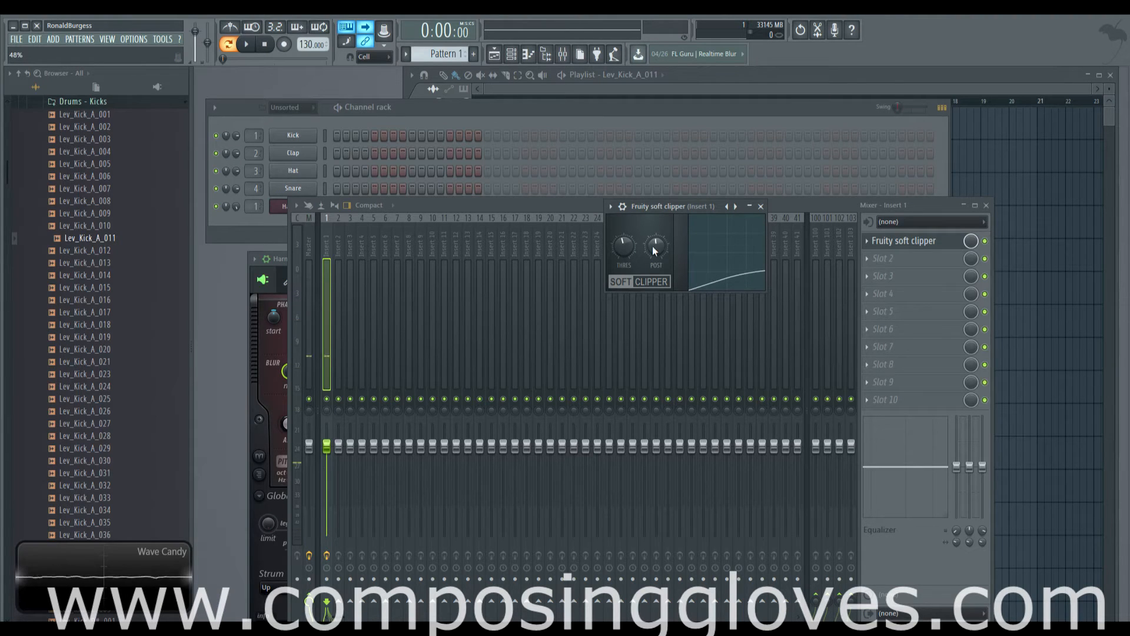
scroll(653, 246, up, 5)
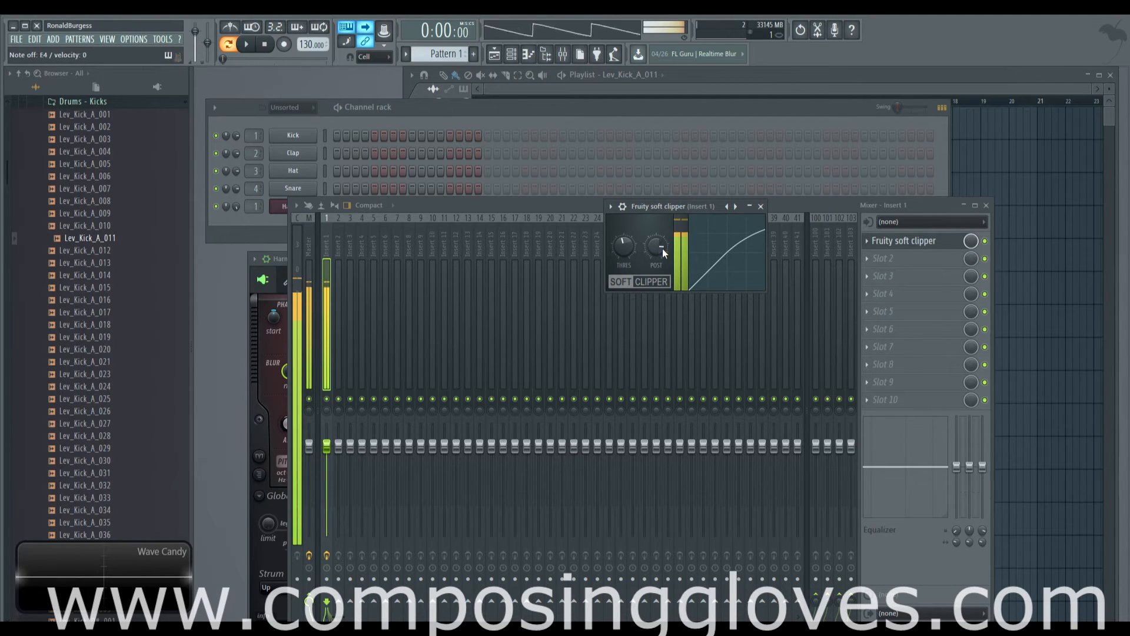
drag(623, 246, 624, 291)
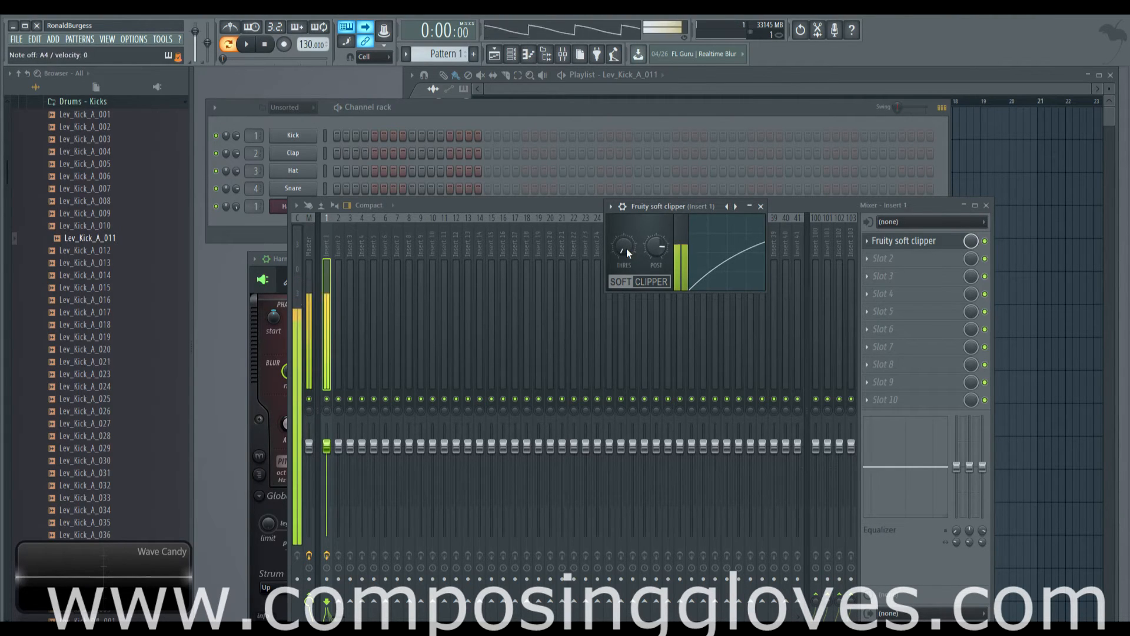
drag(626, 248, 626, 194)
drag(623, 247, 623, 236)
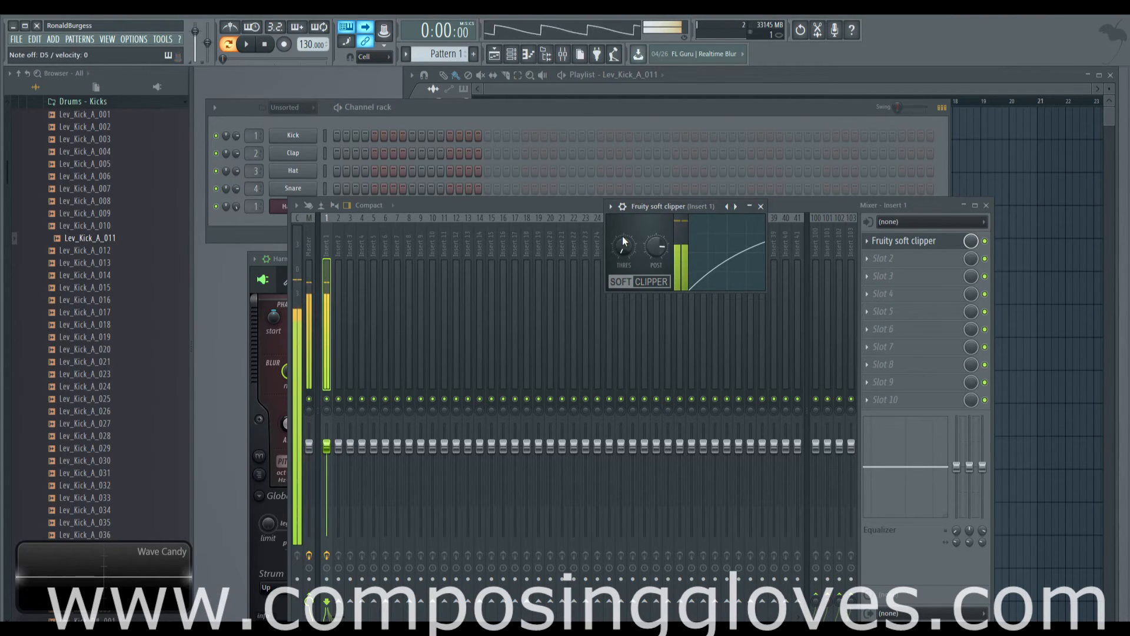
drag(623, 236, 616, 216)
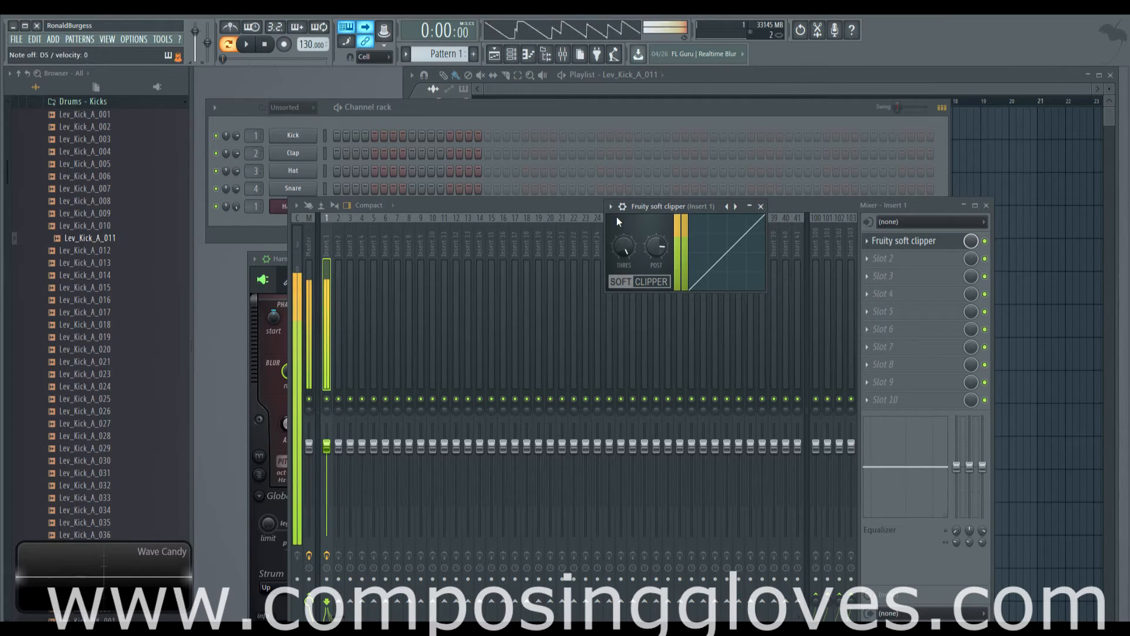
Step: Settle the threshold near -11.6 dB with post gain around 48%, then lift the post gain
drag(624, 248, 623, 292)
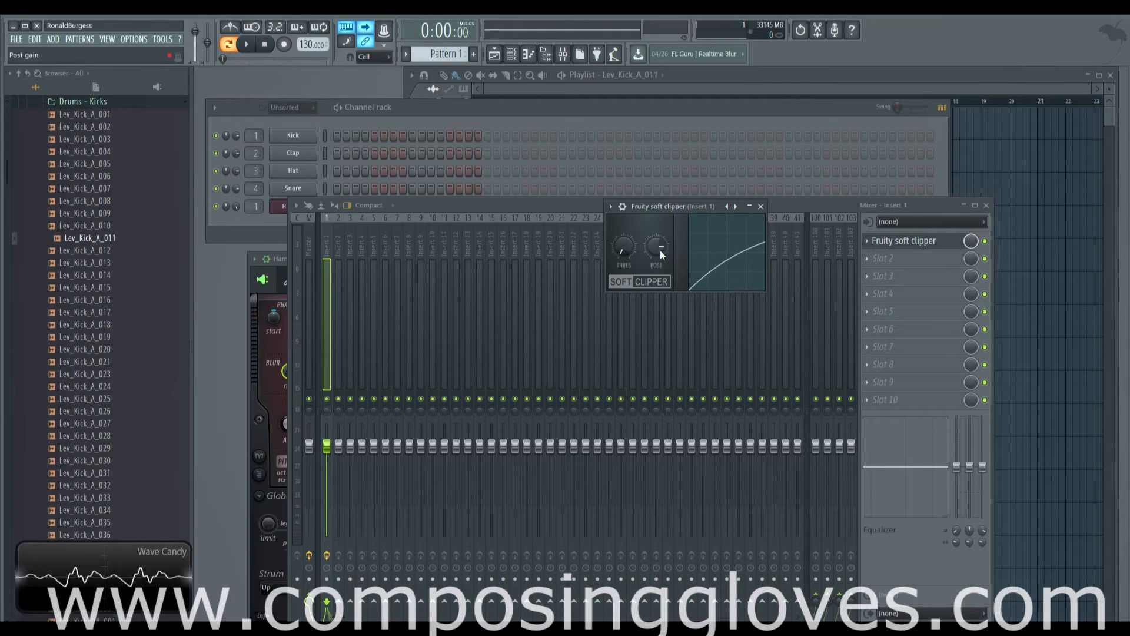
drag(660, 250, 660, 284)
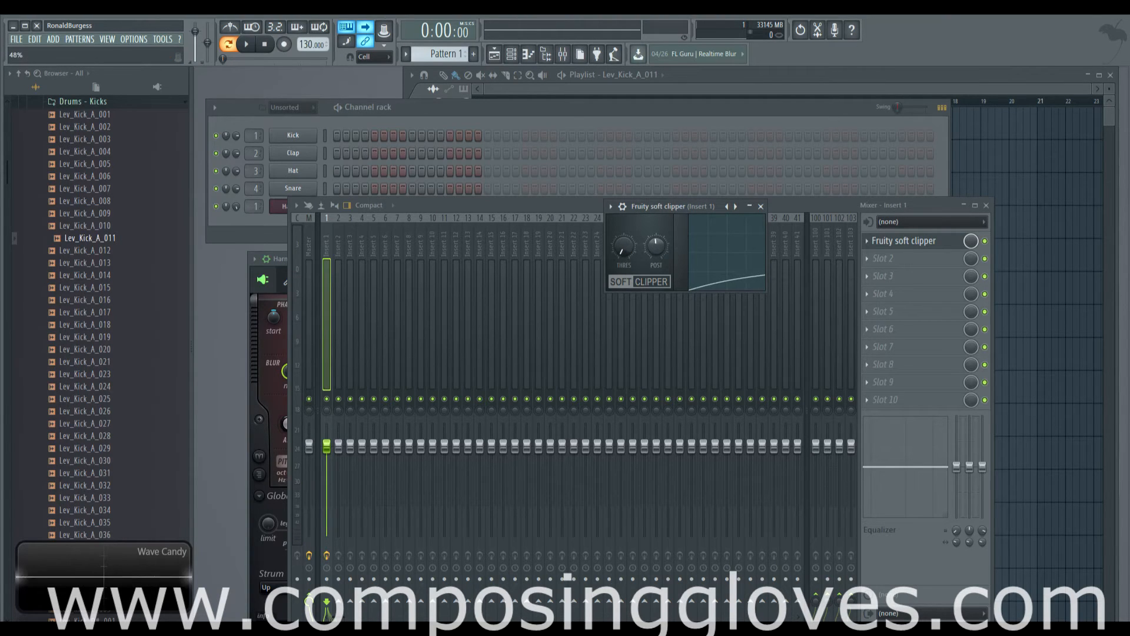
drag(624, 247, 623, 204)
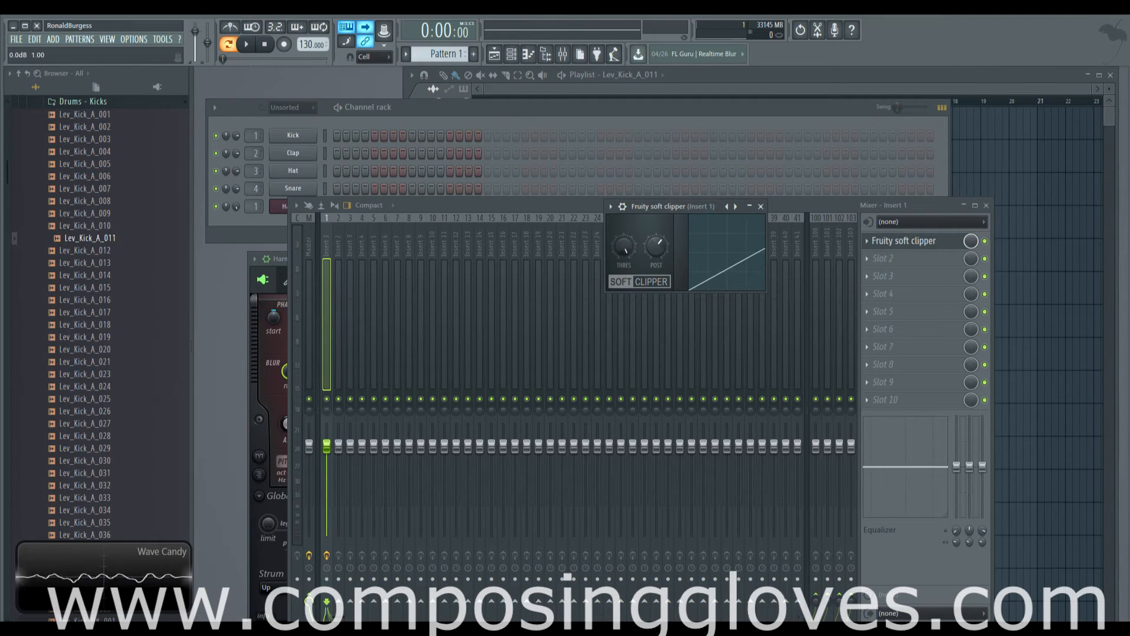
mouse_move(624, 247)
mouse_down()
mouse_move(624, 275)
mouse_move(662, 252)
mouse_up()
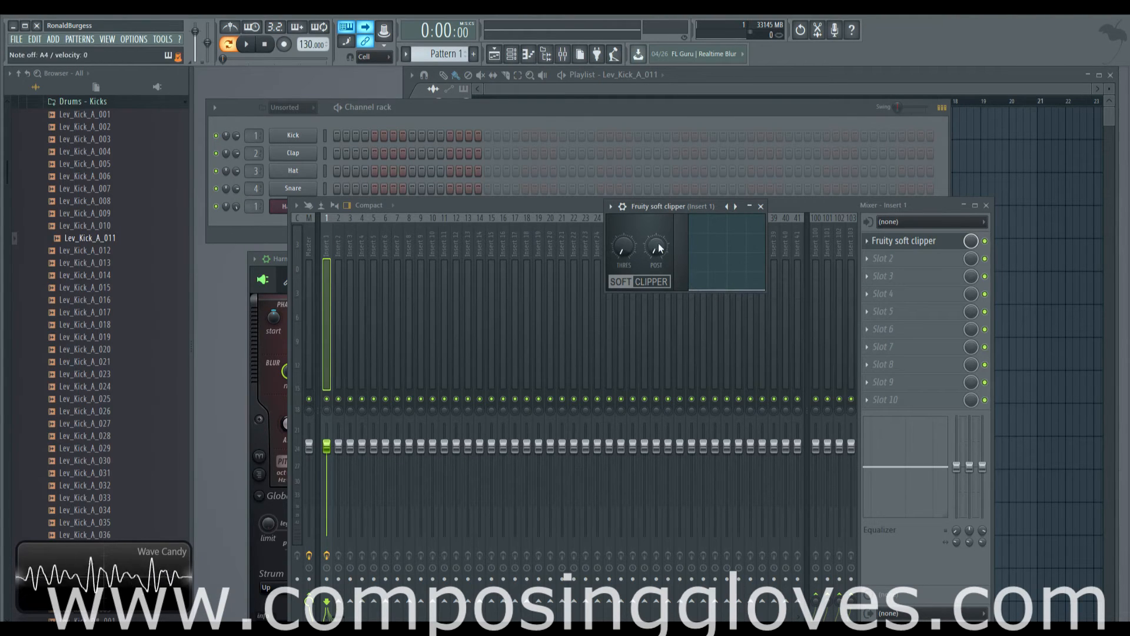
drag(659, 250, 661, 253)
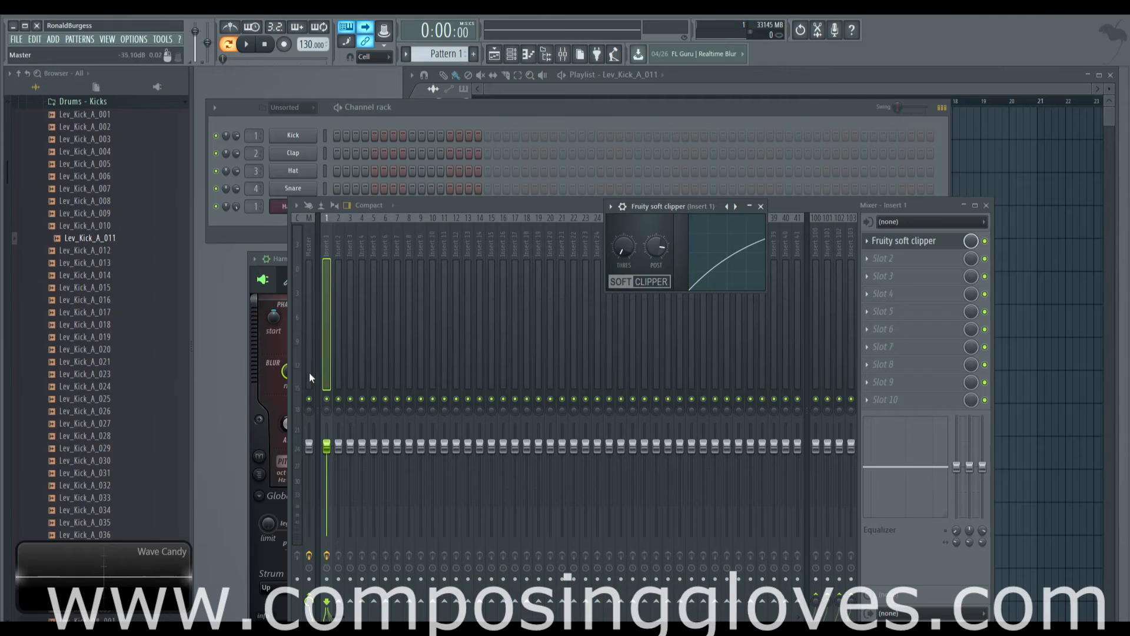
click(305, 243)
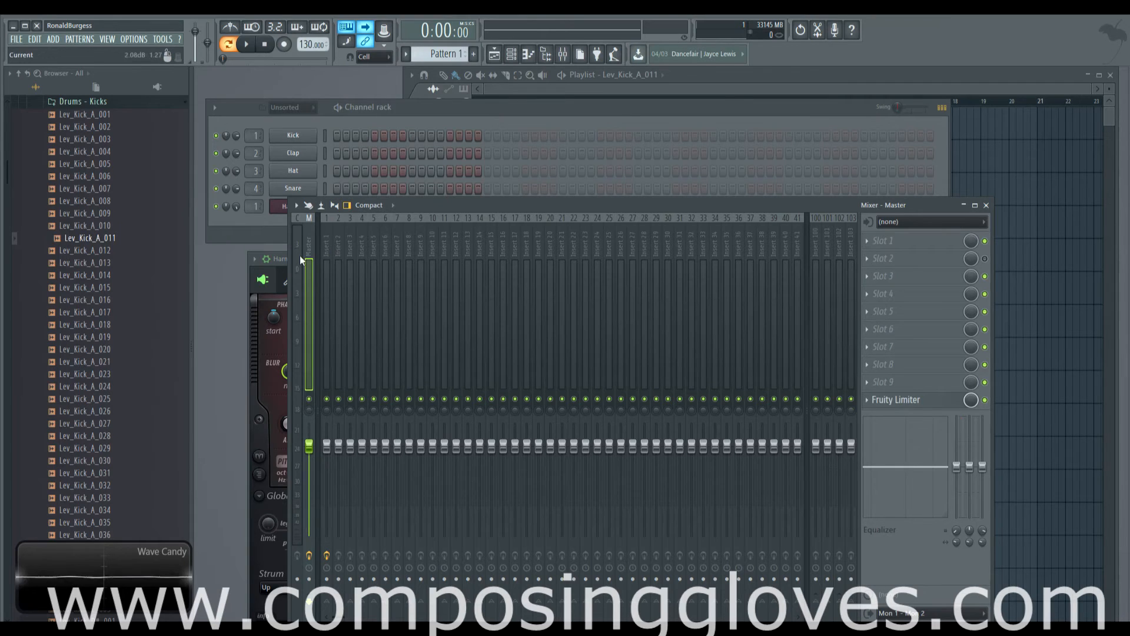
click(328, 248)
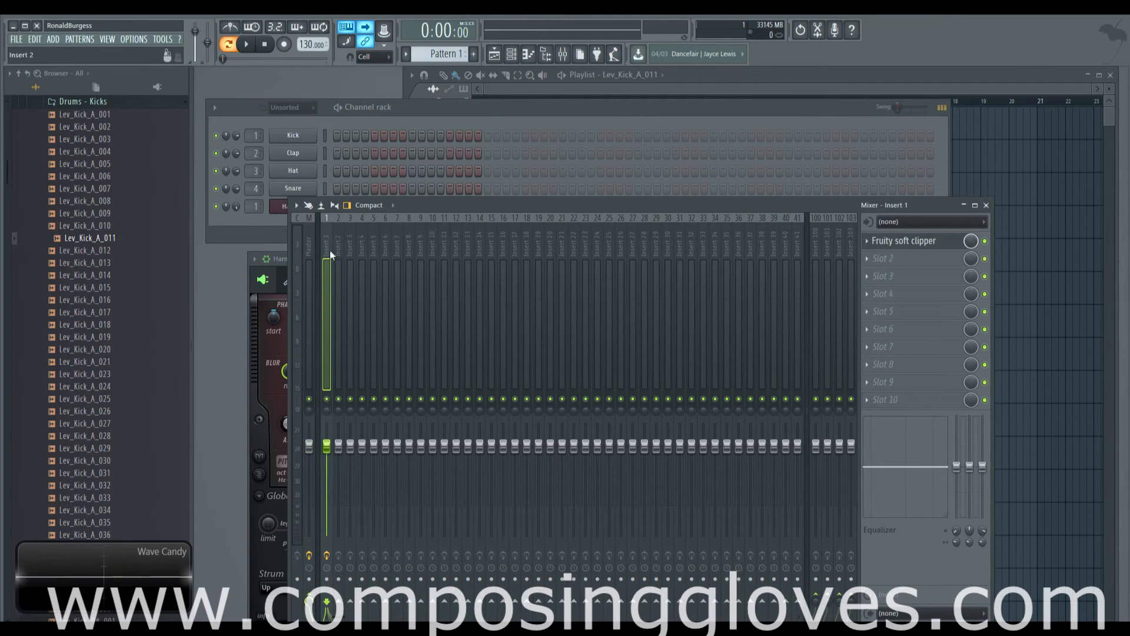
click(921, 245)
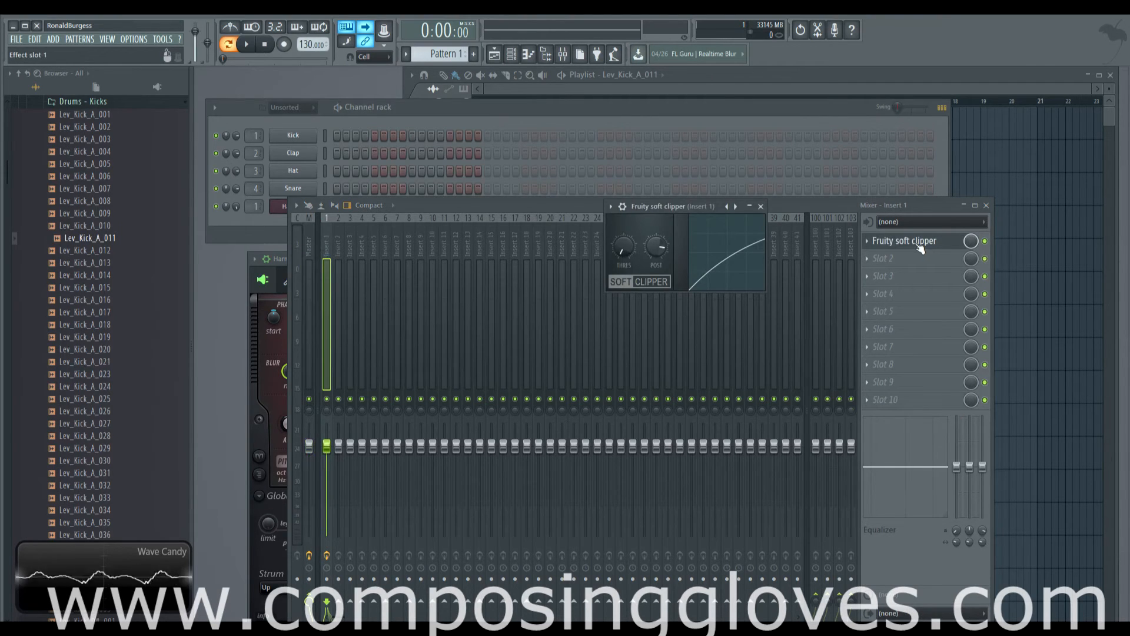
Step: Sweep the post gain between 62% and full while playing, settling around 66%
drag(658, 249, 658, 250)
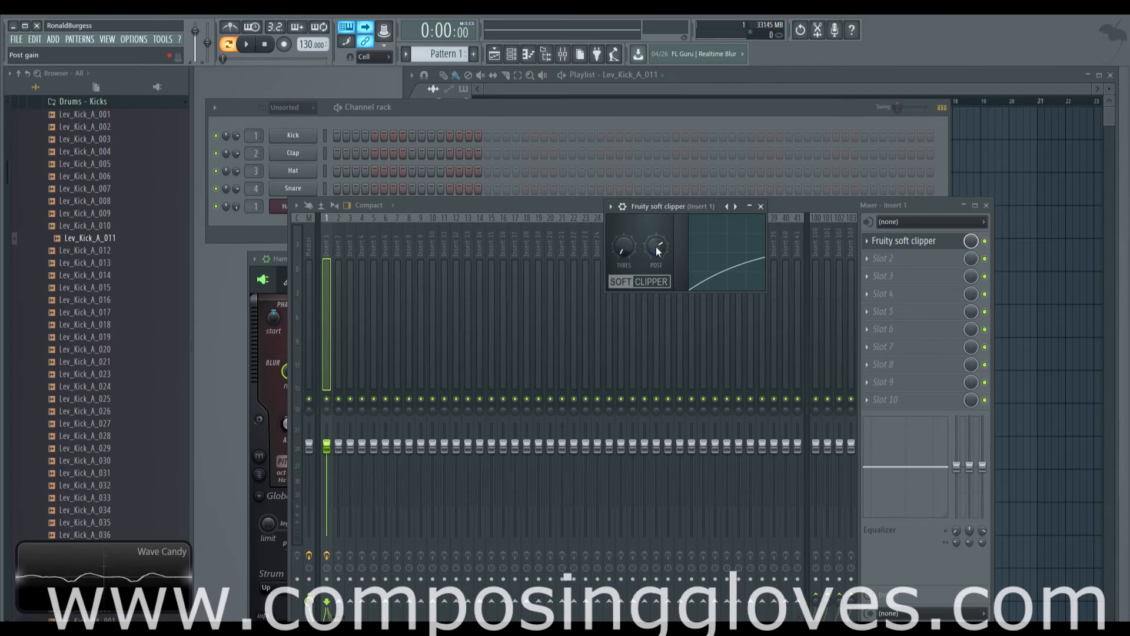
mouse_move(656, 247)
mouse_down()
mouse_move(656, 229)
mouse_move(657, 249)
mouse_up()
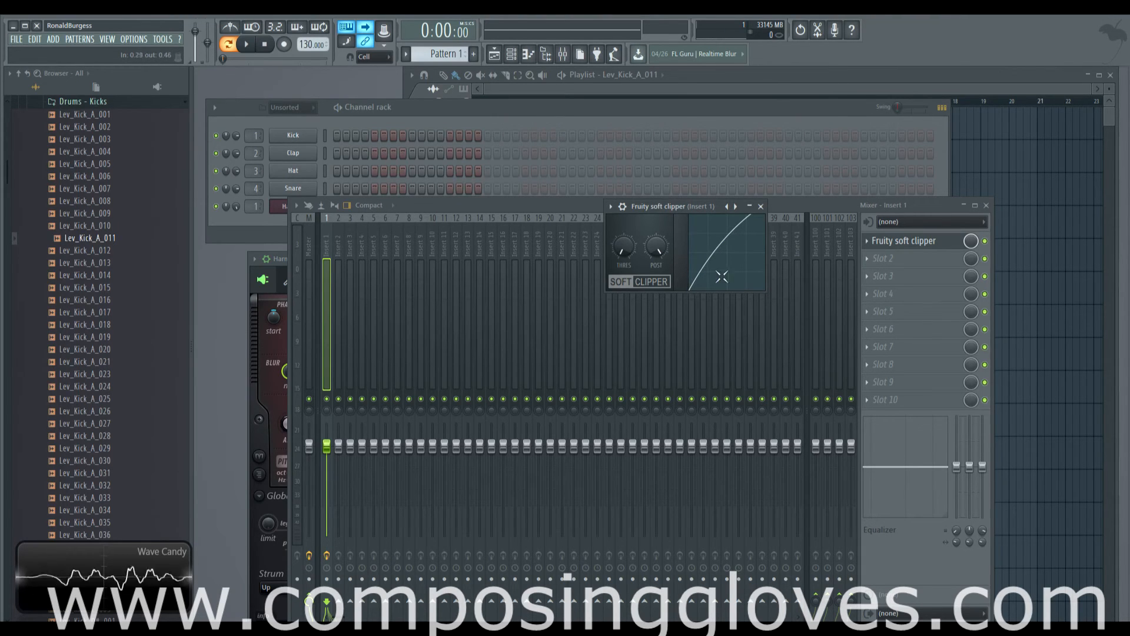
drag(656, 247, 657, 274)
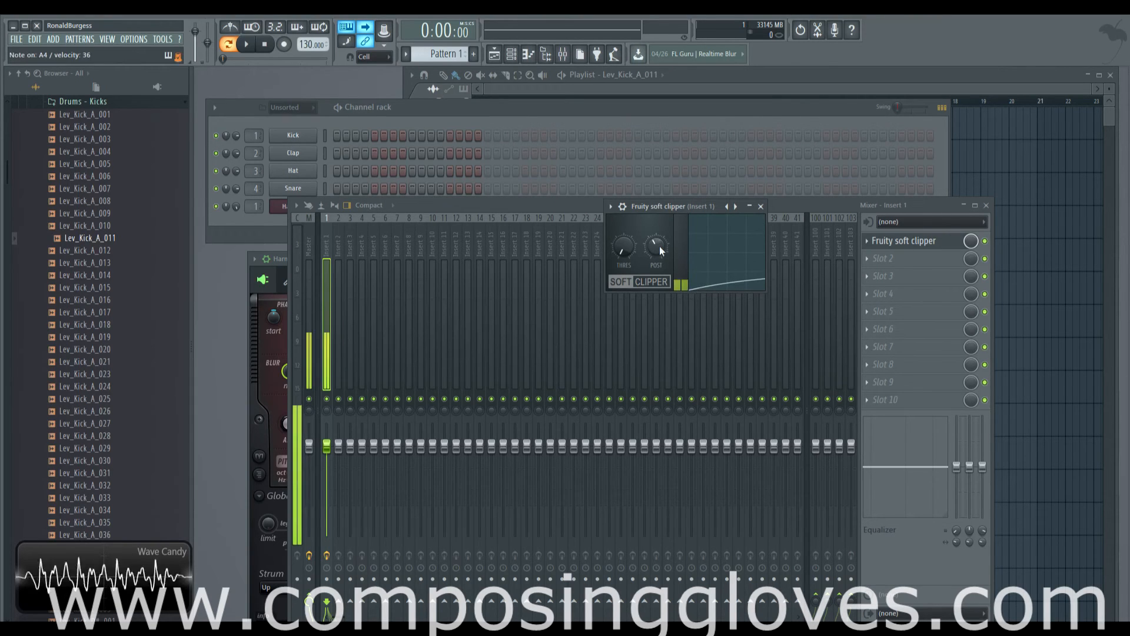
mouse_move(660, 246)
mouse_down()
mouse_move(659, 231)
mouse_move(661, 301)
mouse_up()
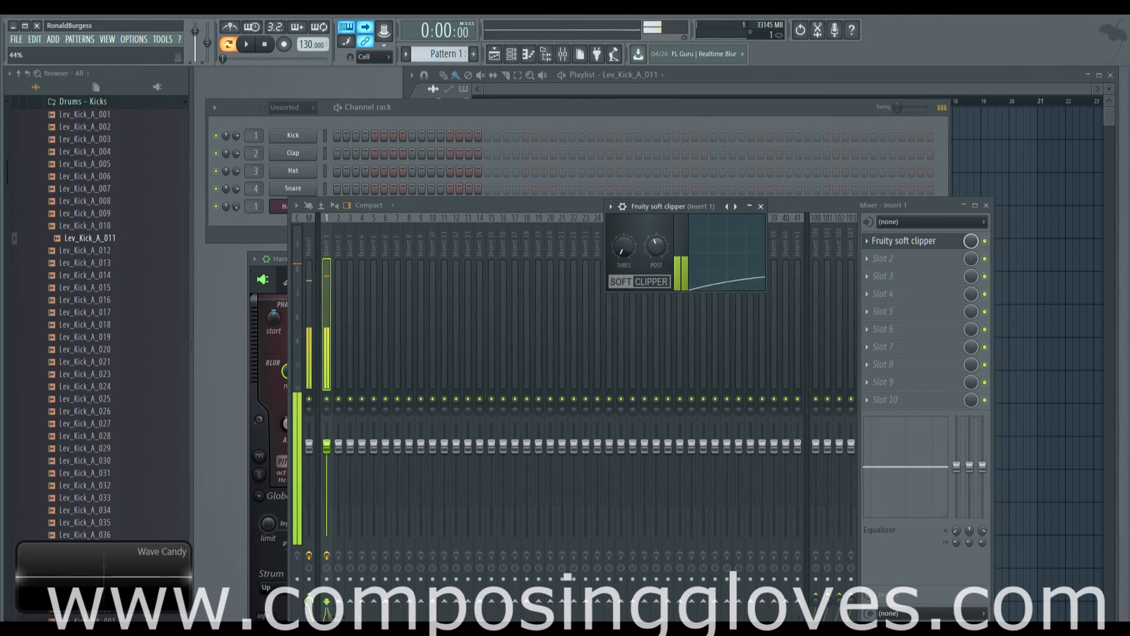
drag(660, 247, 660, 220)
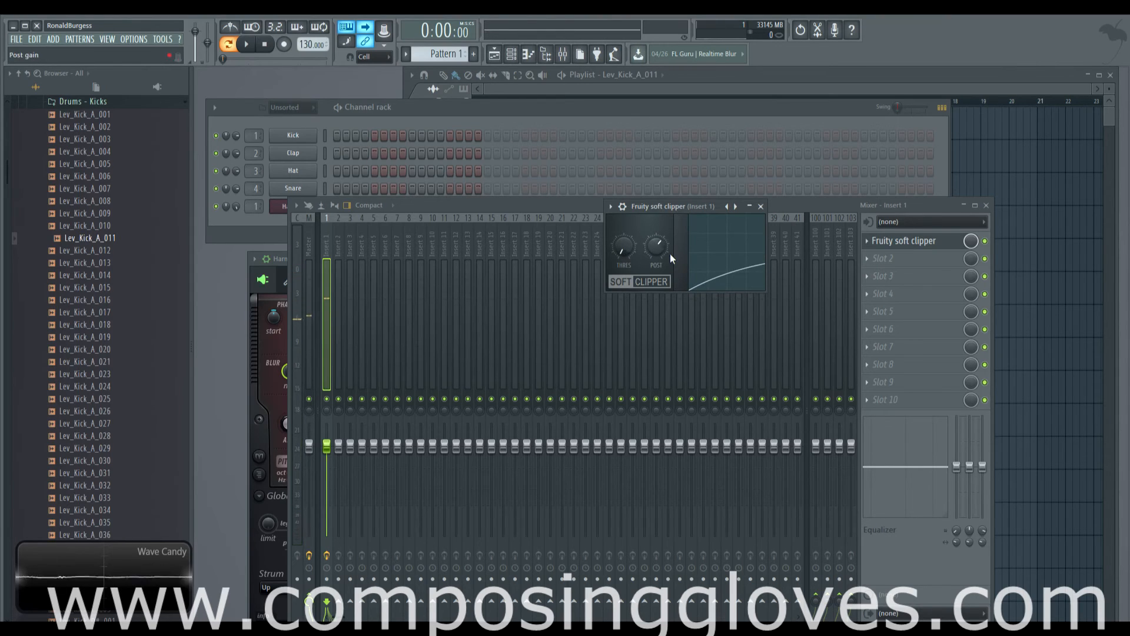
drag(668, 253, 659, 249)
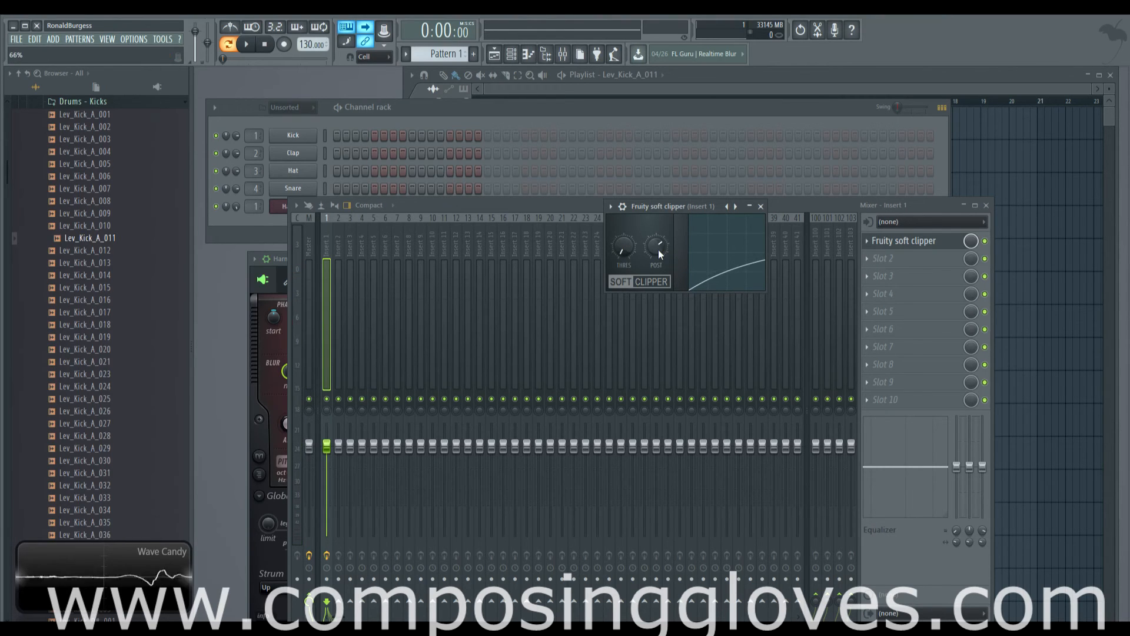
scroll(658, 250, up, 3)
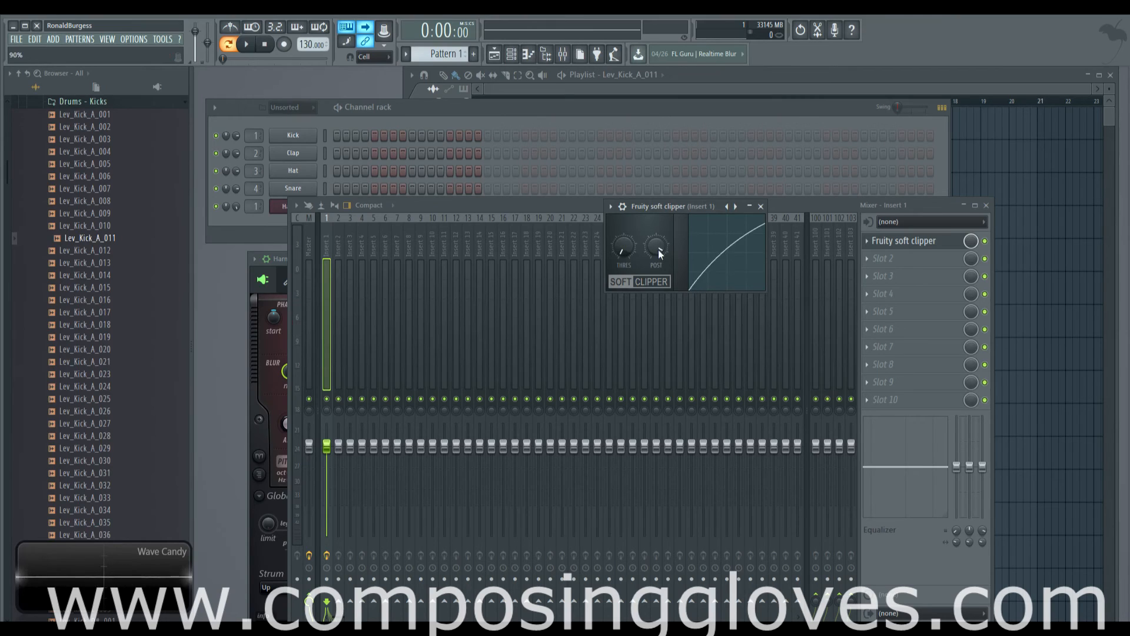
right_click(658, 250)
key(Escape)
scroll(658, 251, up, 3)
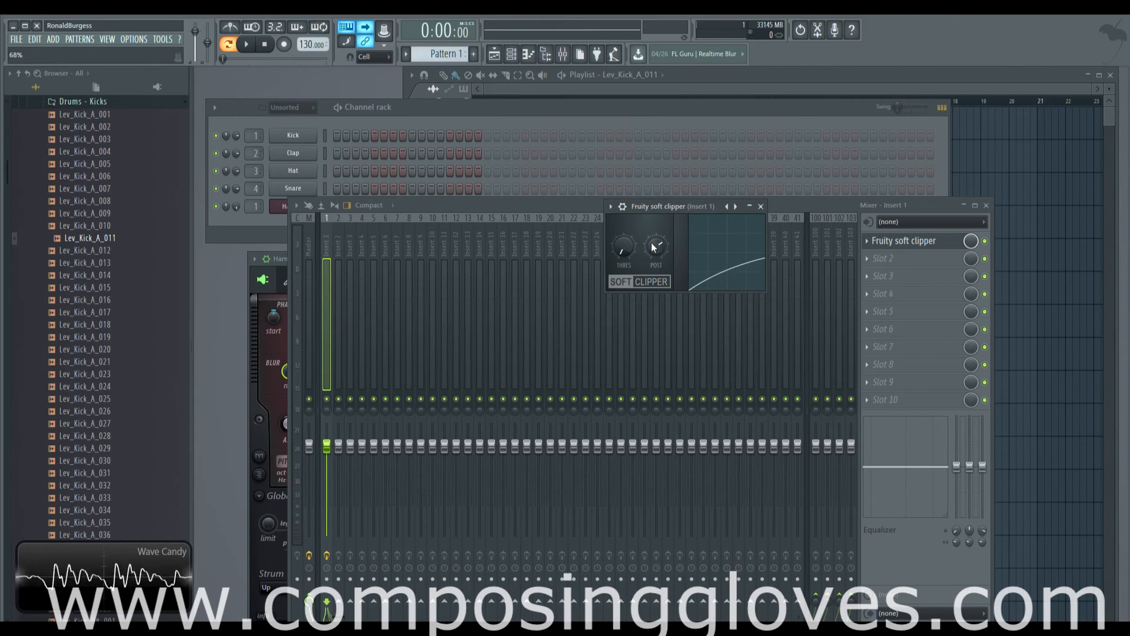
scroll(621, 256, up, 2)
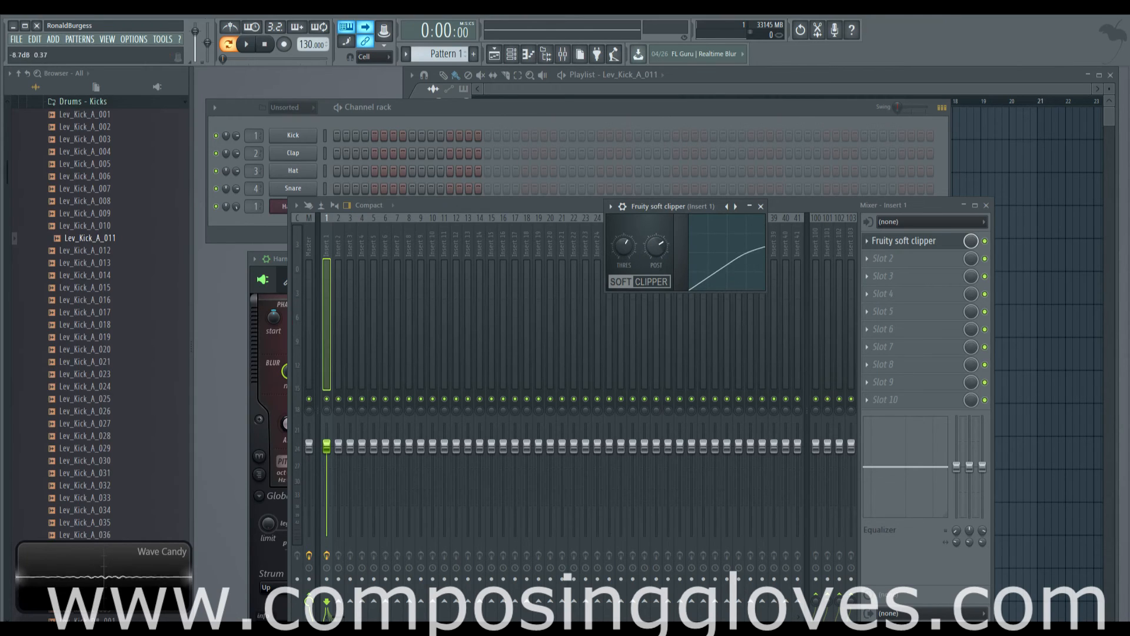